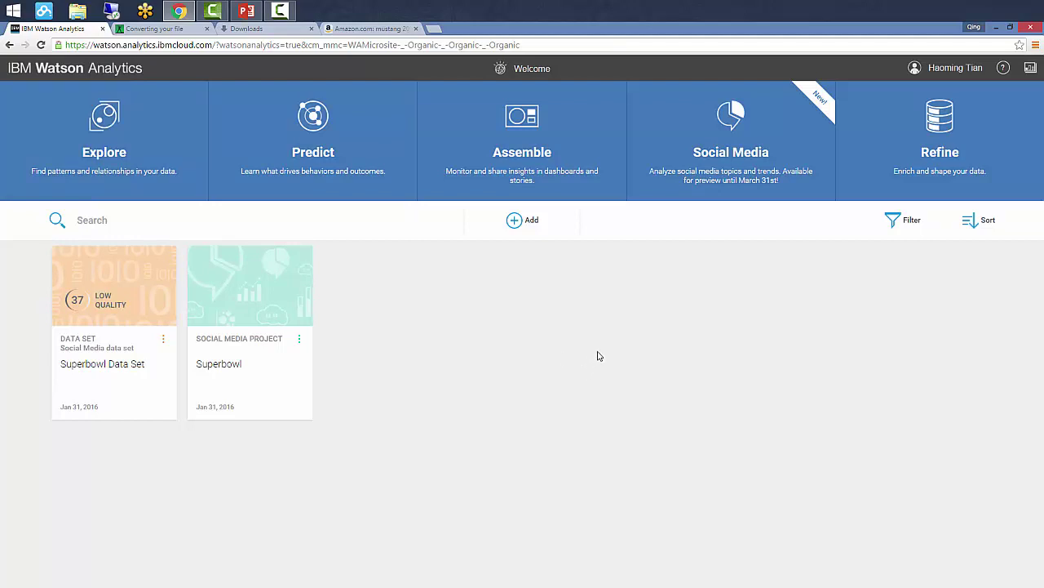
Step: Create a new social media project named 'Super Bowl'
{"action": "left_click", "coordinate": [733, 156]}
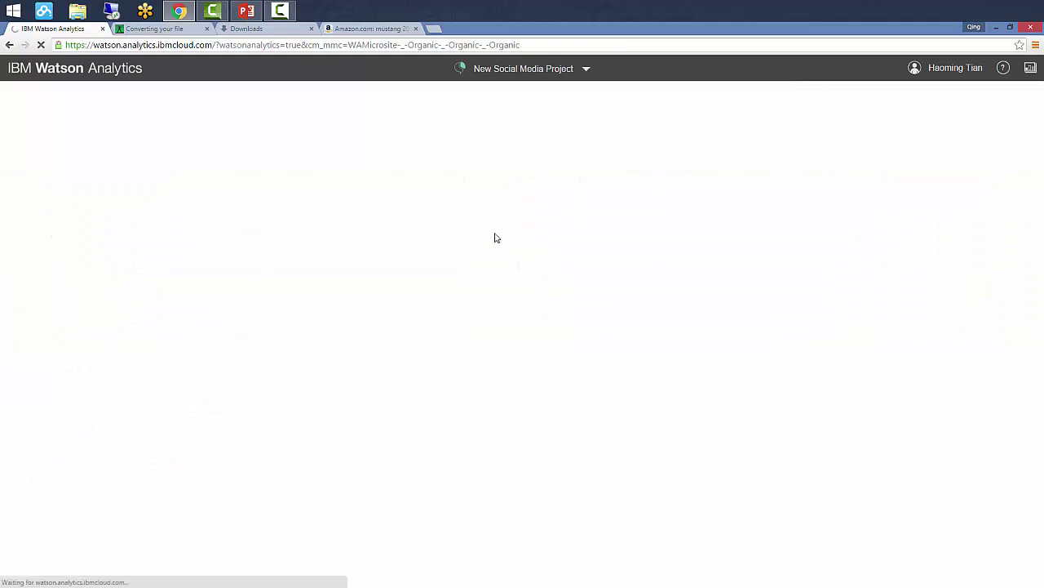
{"action": "type", "text": "Su"}
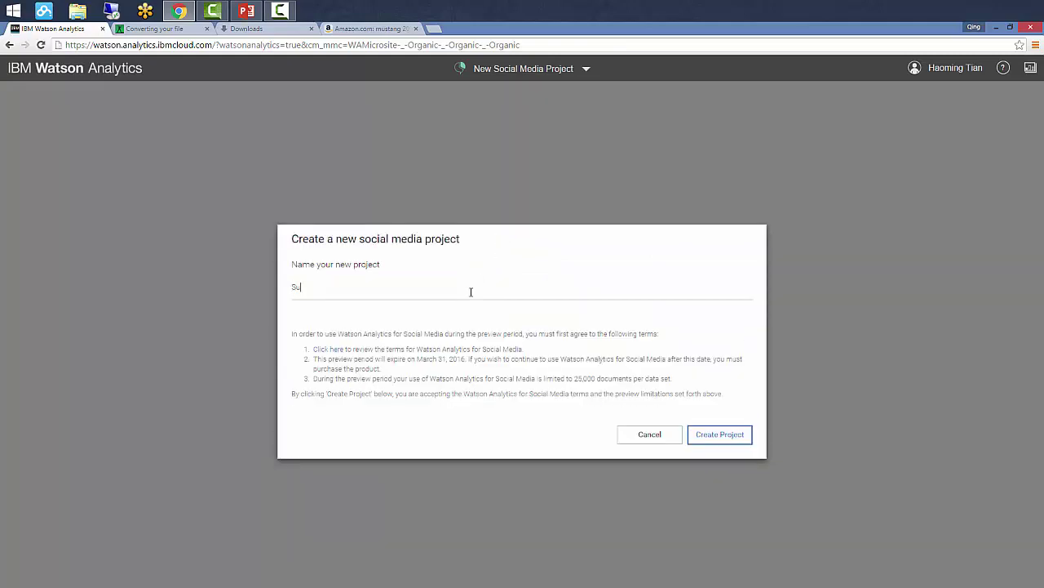
{"action": "type", "text": "per Bowl"}
{"action": "left_click", "coordinate": [724, 438]}
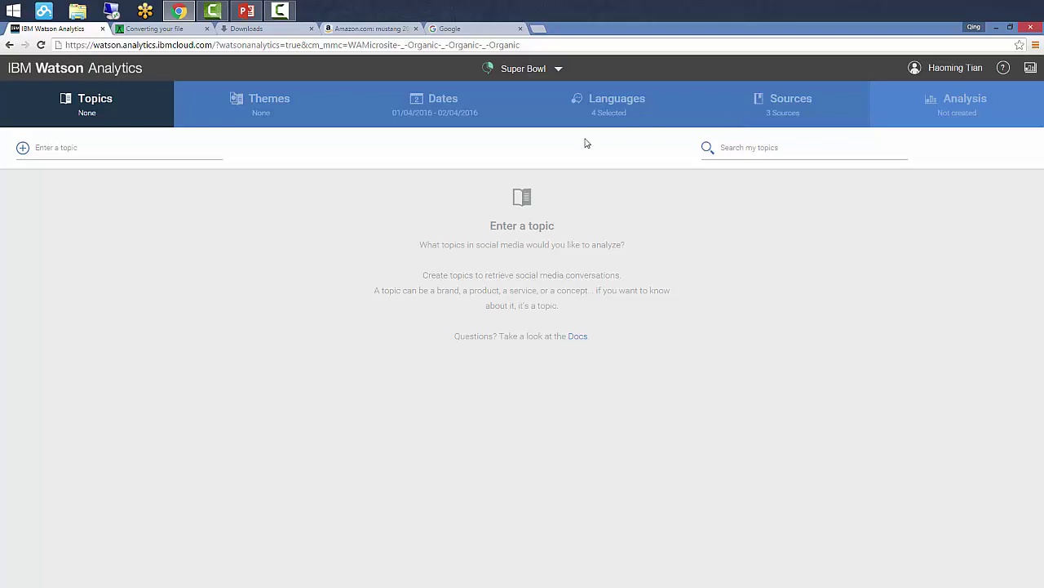
Step: Add 'Denver Broncos' as a topic and review its details card
{"action": "type", "text": "Denver Broncos"}
{"action": "left_click", "coordinate": [23, 150]}
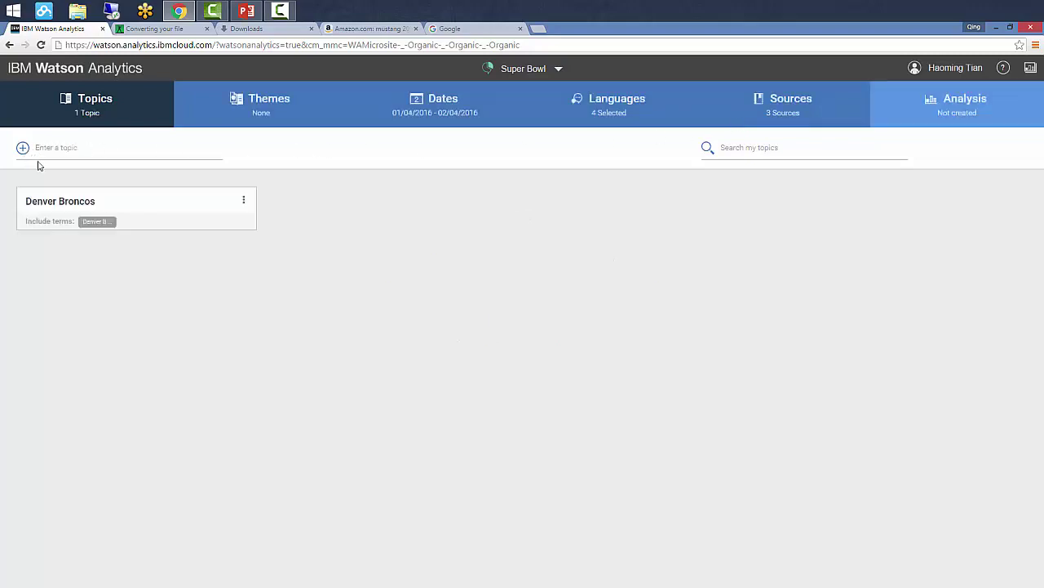
{"action": "left_click", "coordinate": [221, 203]}
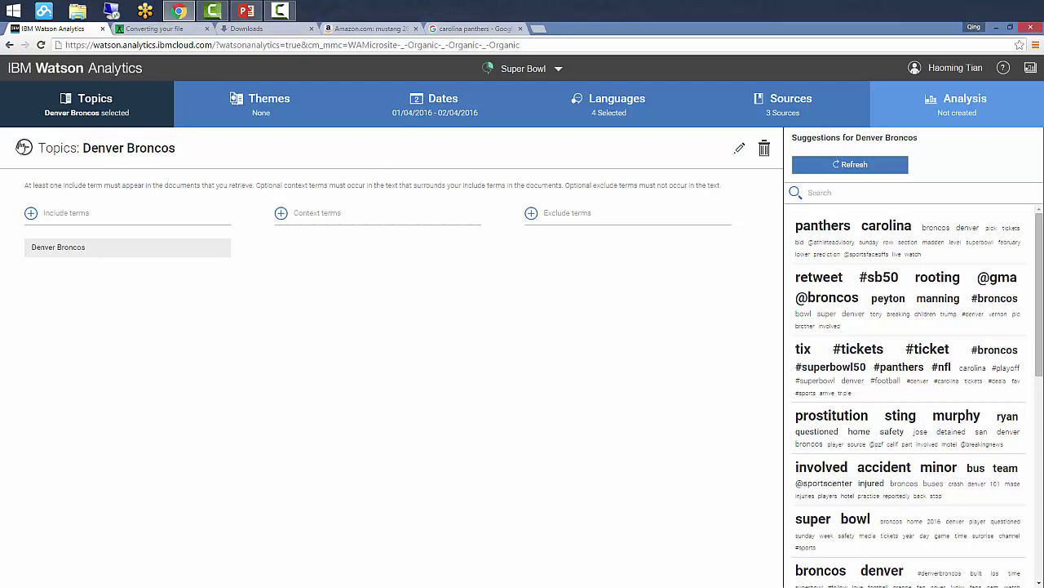
{"action": "left_click", "coordinate": [24, 147]}
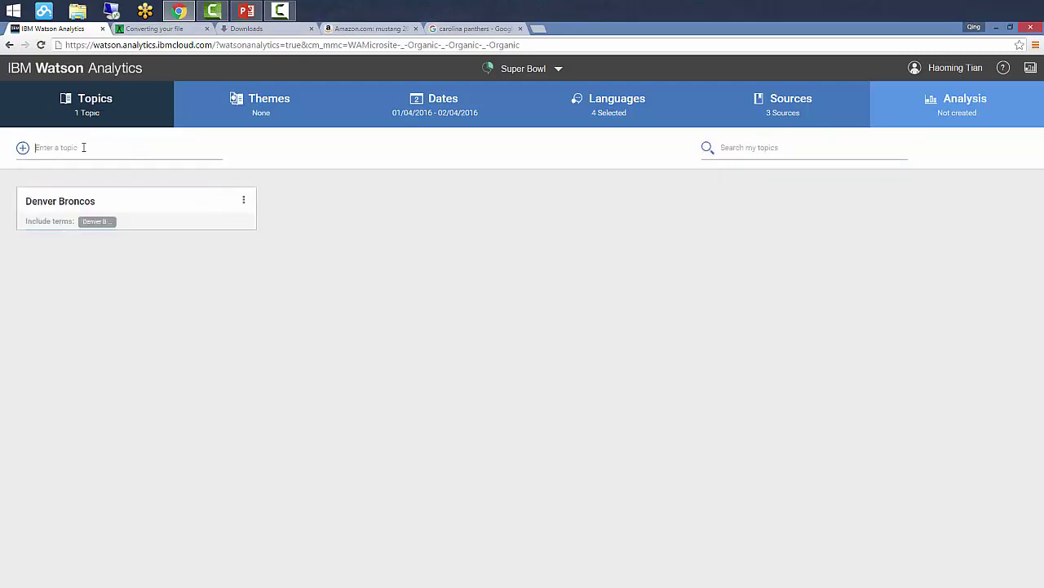
Step: Add 'carolina panthers' as the second topic
{"action": "left_click", "coordinate": [35, 147]}
{"action": "type", "text": "carolina panthers"}
{"action": "left_click", "coordinate": [22, 150]}
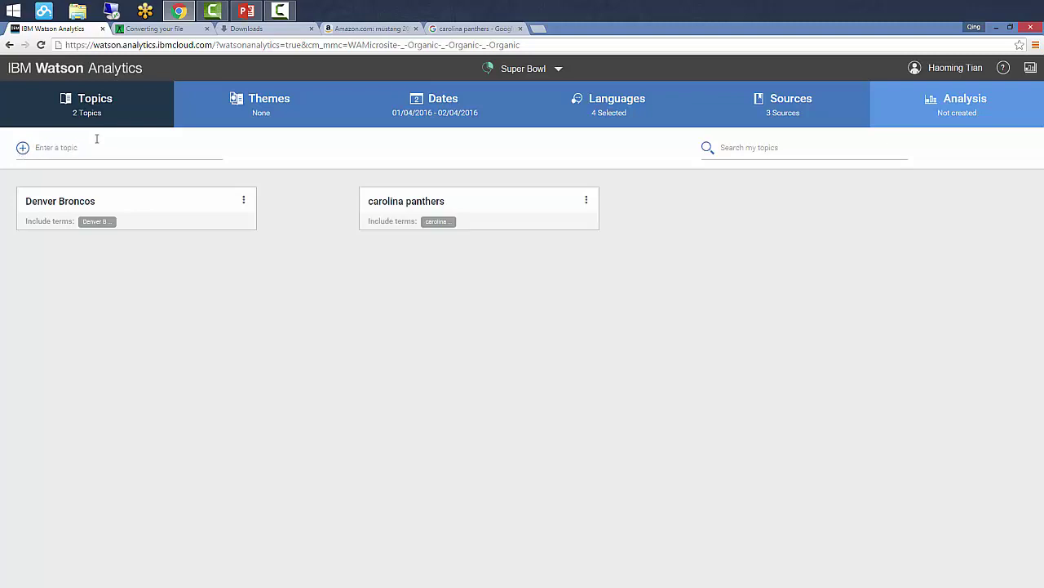
Step: Review the themes, the 01/02/2016–02/02/2016 date range and the language settings
{"action": "left_click", "coordinate": [263, 116]}
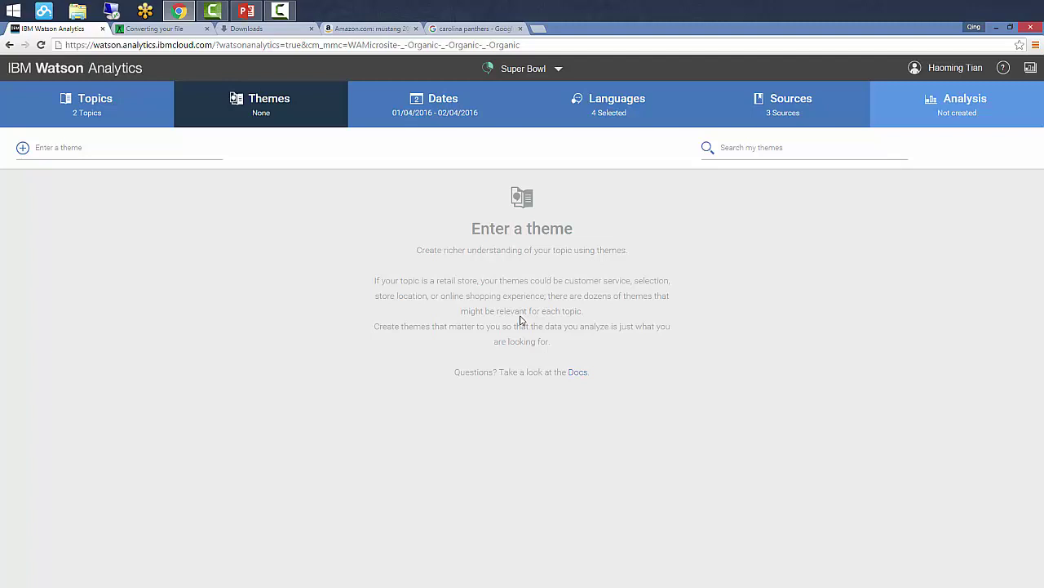
{"action": "left_click", "coordinate": [446, 110]}
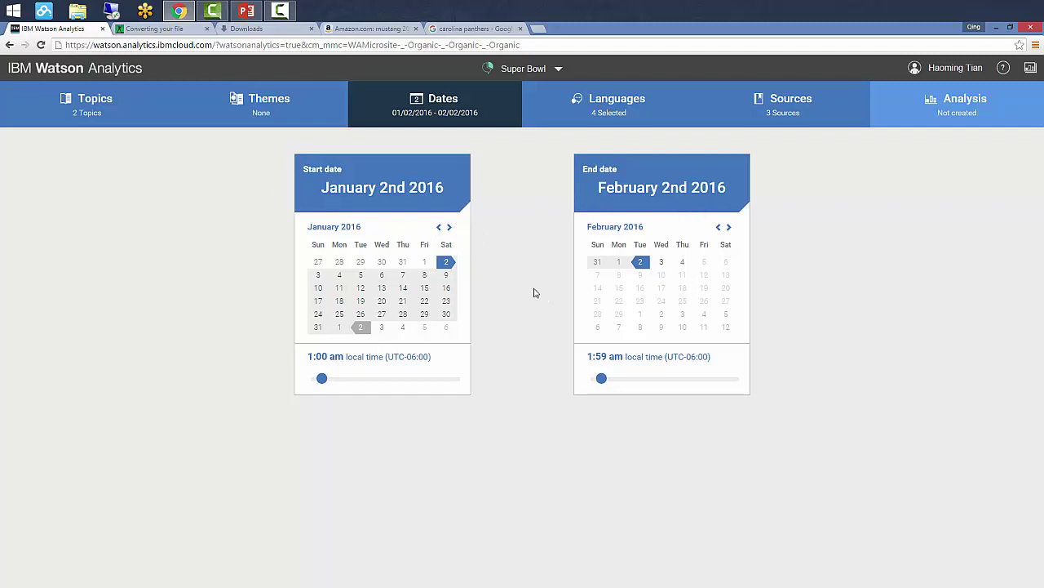
{"action": "left_click", "coordinate": [612, 116]}
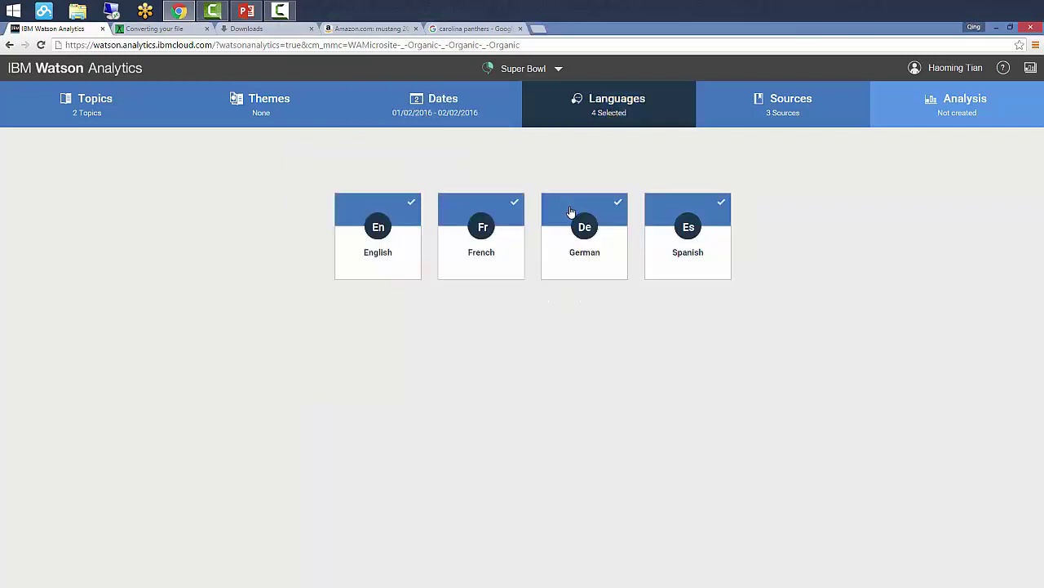
Step: Limit sources to Twitter only by excluding Boards and Reviews, then proceed to Analysis
{"action": "left_click", "coordinate": [812, 114]}
{"action": "left_click", "coordinate": [493, 232]}
{"action": "left_click", "coordinate": [632, 221]}
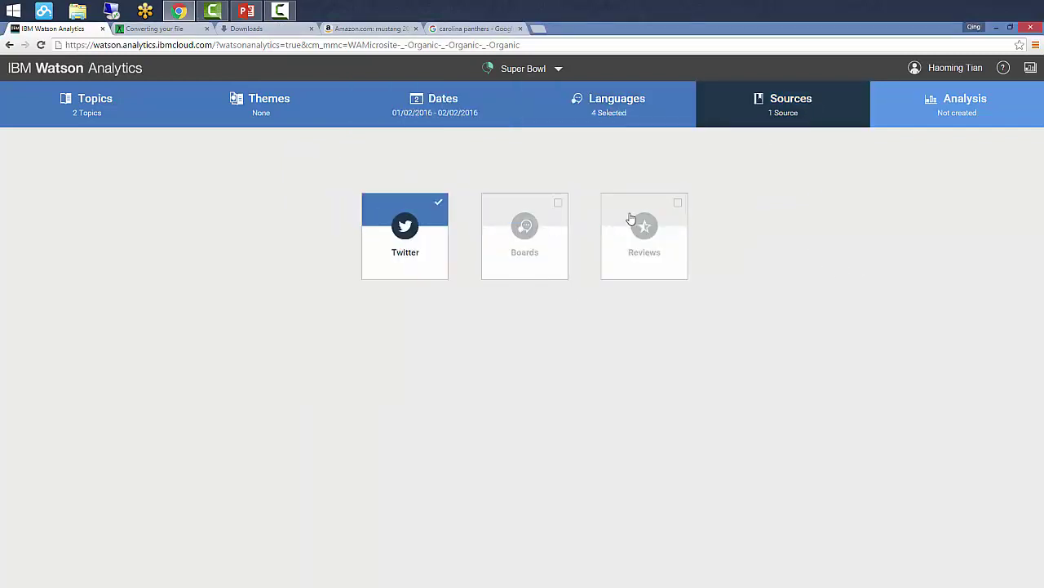
{"action": "left_click", "coordinate": [947, 104]}
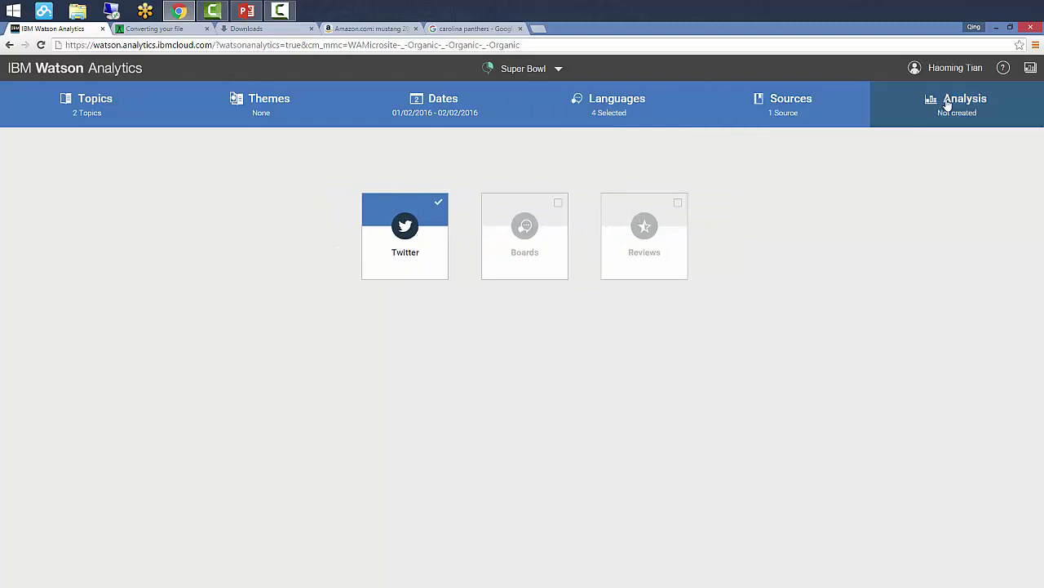
Step: Create the data set and keep the Topics analysis view
{"action": "left_click", "coordinate": [541, 395]}
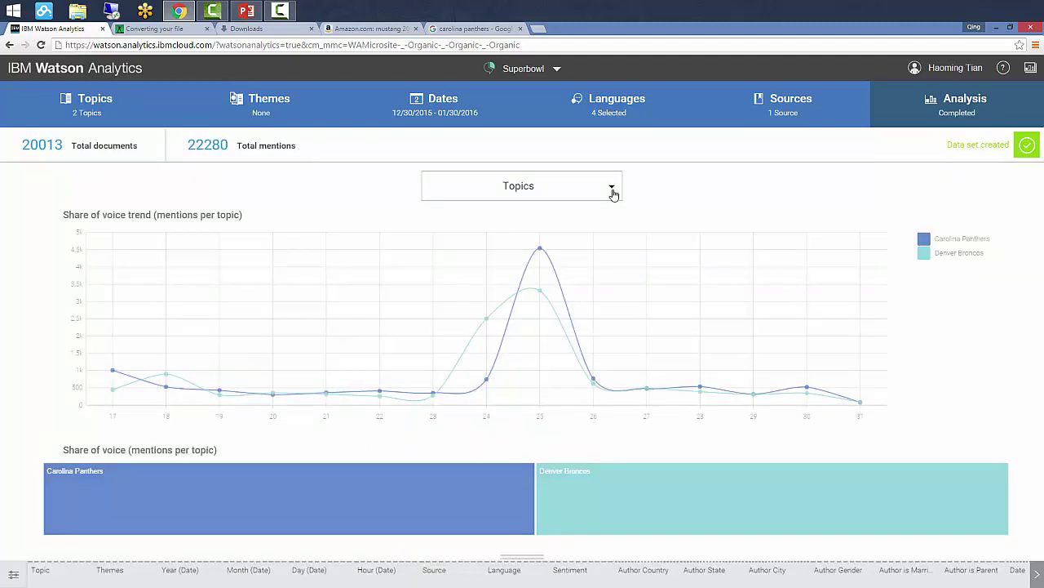
{"action": "left_click", "coordinate": [612, 189]}
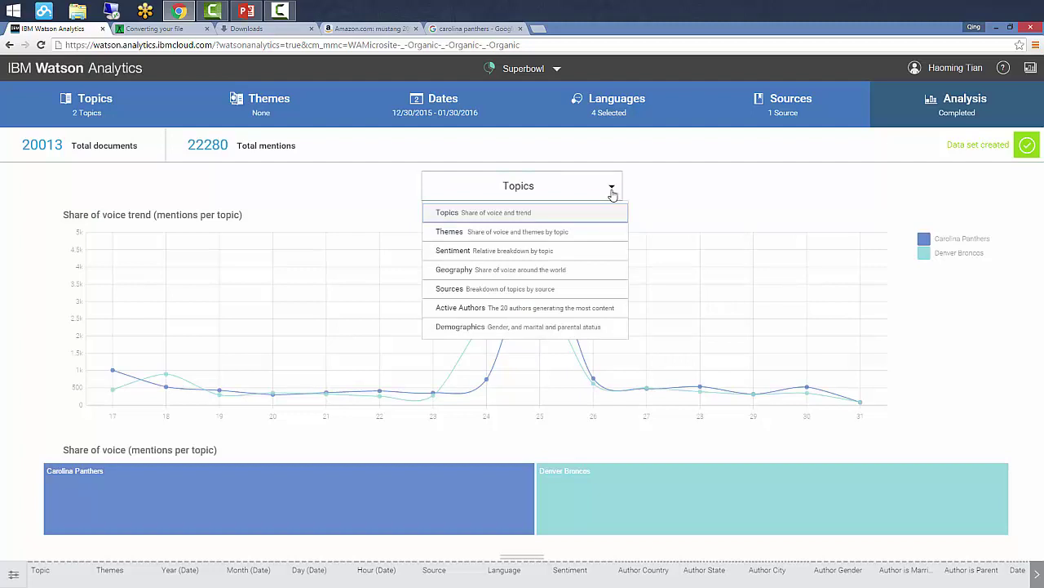
{"action": "left_click", "coordinate": [509, 219]}
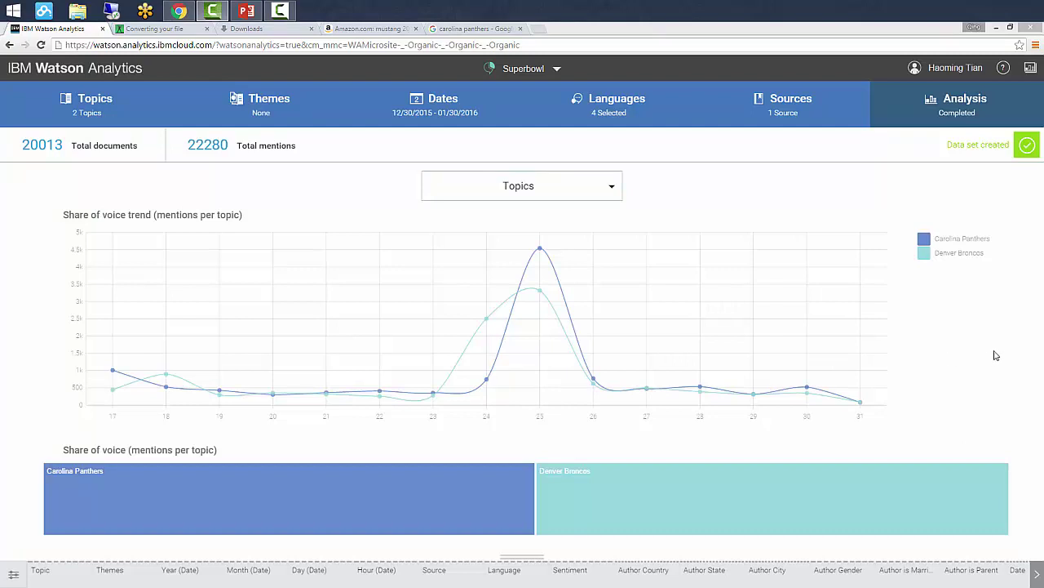
Step: Inspect and zoom the share-of-voice trend of mentions for both teams
{"action": "mouse_move", "coordinate": [423, 490]}
{"action": "scroll", "coordinate": [542, 413], "scroll_direction": "up", "scroll_amount": 1}
{"action": "scroll", "coordinate": [542, 413], "scroll_direction": "up", "scroll_amount": 4}
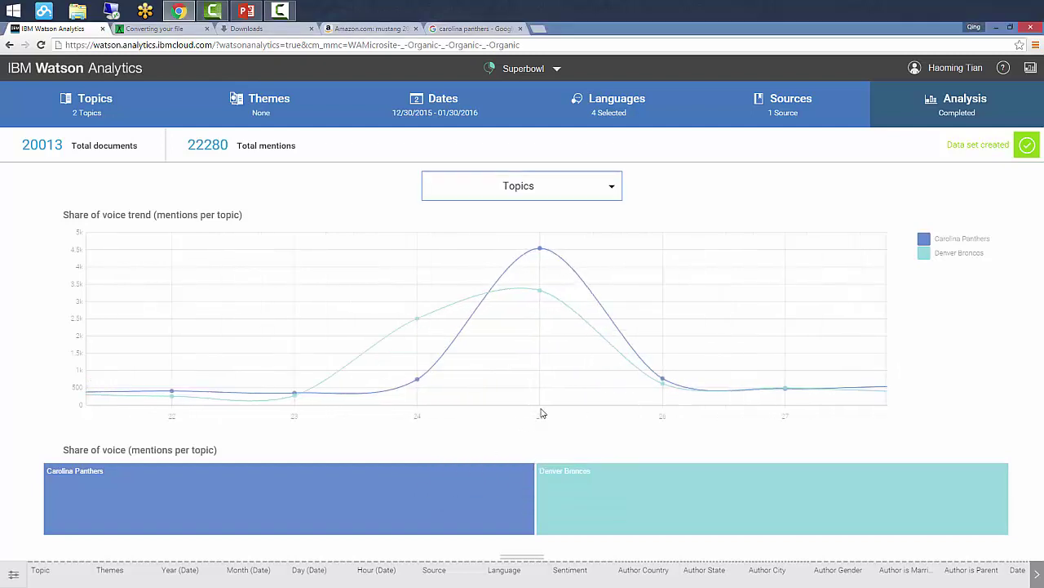
{"action": "scroll", "coordinate": [542, 413], "scroll_direction": "down", "scroll_amount": 5}
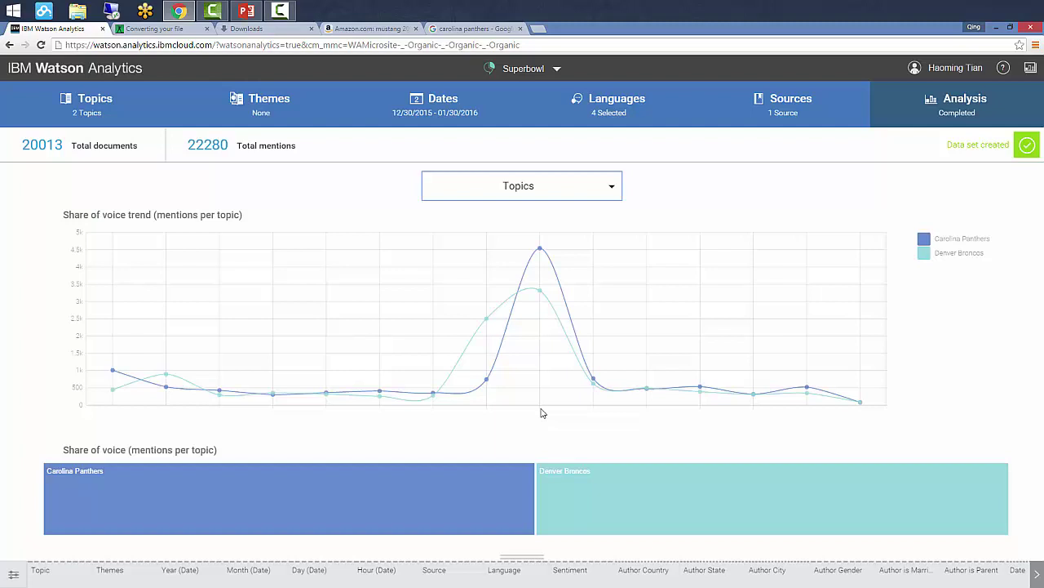
Step: Switch to the Sentiment view and read each team's positive, ambivalent, neutral and negative shares
{"action": "left_click", "coordinate": [609, 198]}
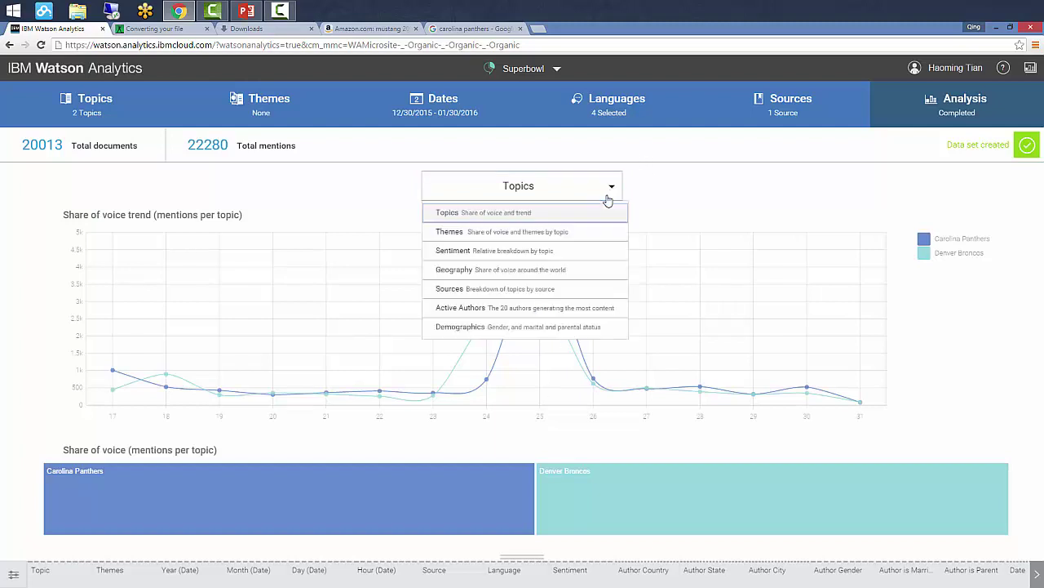
{"action": "left_click", "coordinate": [538, 254]}
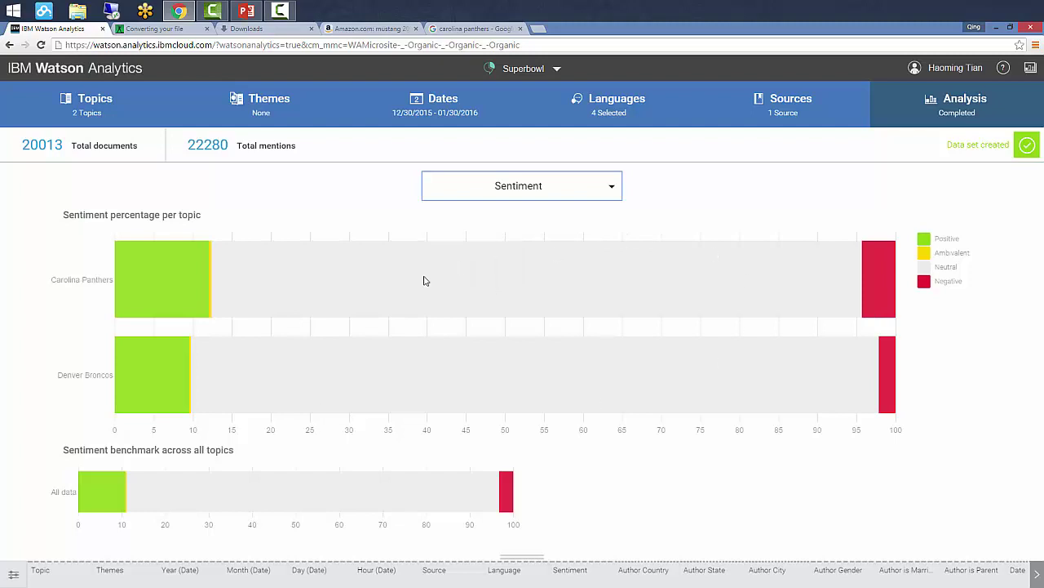
{"action": "mouse_move", "coordinate": [387, 288]}
{"action": "mouse_move", "coordinate": [135, 277]}
{"action": "mouse_move", "coordinate": [142, 391]}
{"action": "mouse_move", "coordinate": [893, 375]}
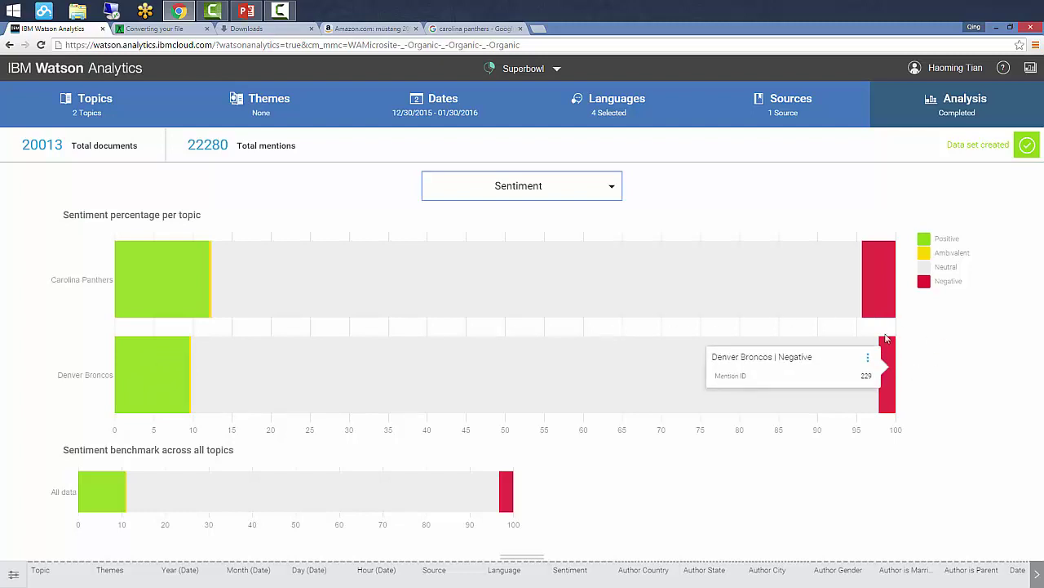
{"action": "mouse_move", "coordinate": [884, 295]}
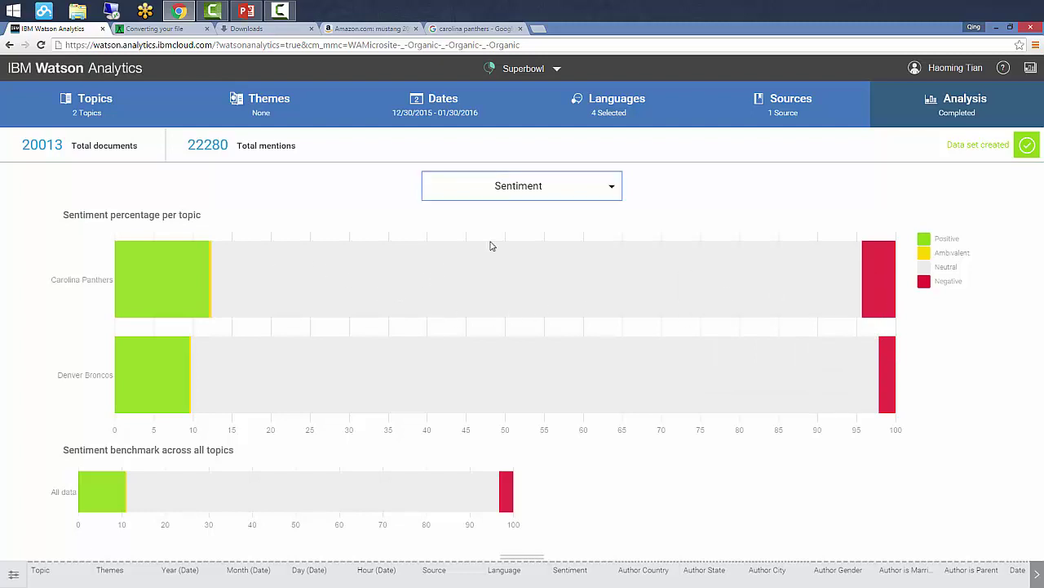
{"action": "left_click", "coordinate": [615, 186]}
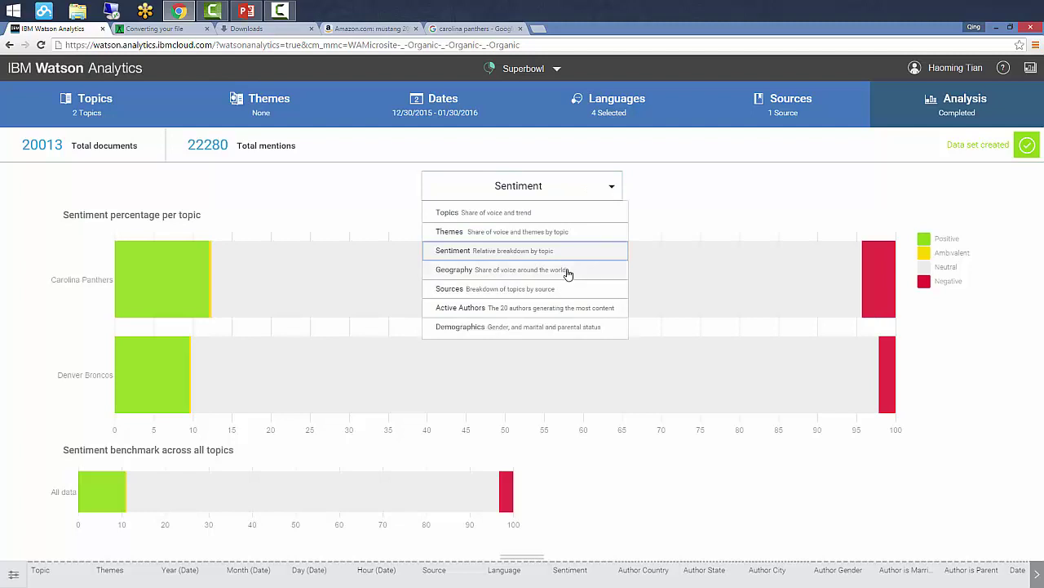
Step: Show the Geography view and drill from United States into Texas cities like Houston, Dallas and Austin
{"action": "left_click", "coordinate": [566, 272]}
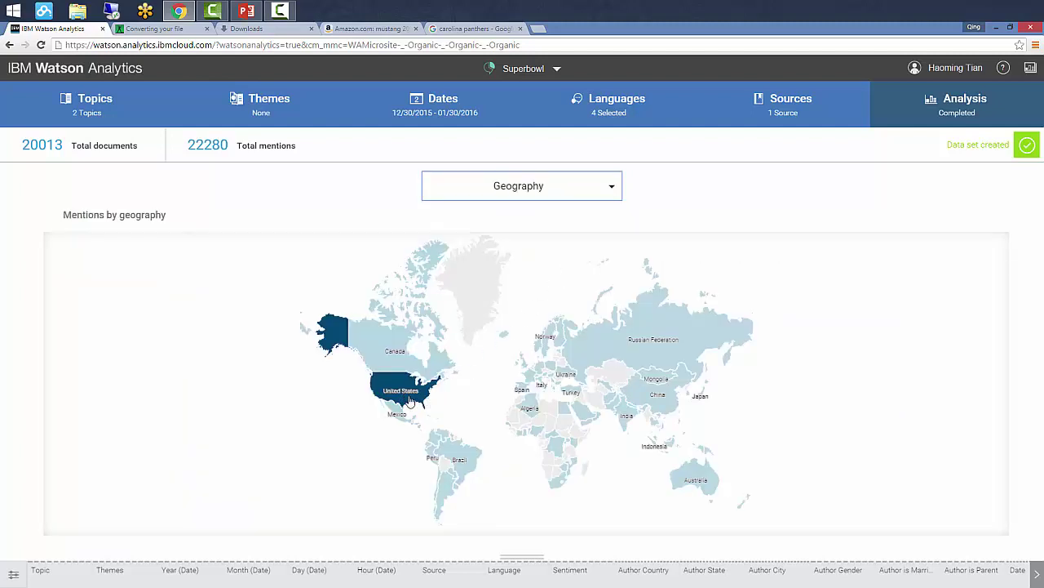
{"action": "mouse_move", "coordinate": [411, 399]}
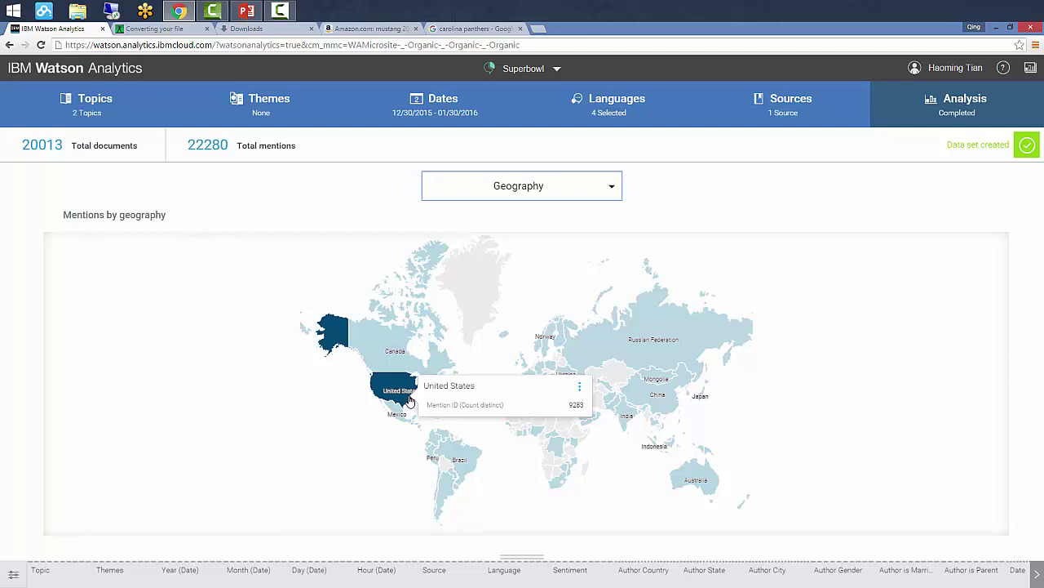
{"action": "left_click", "coordinate": [410, 400]}
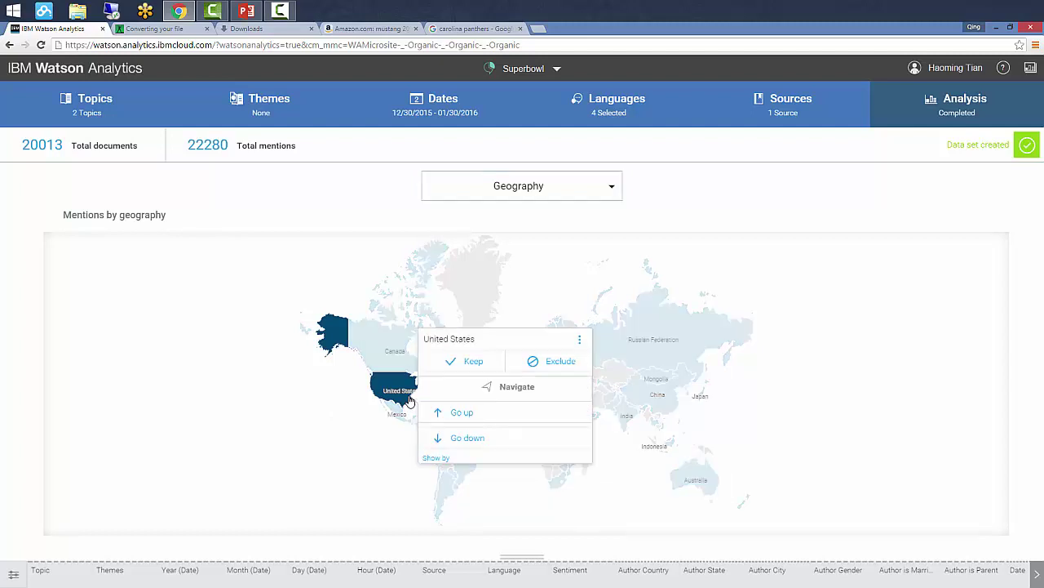
{"action": "left_click", "coordinate": [463, 438]}
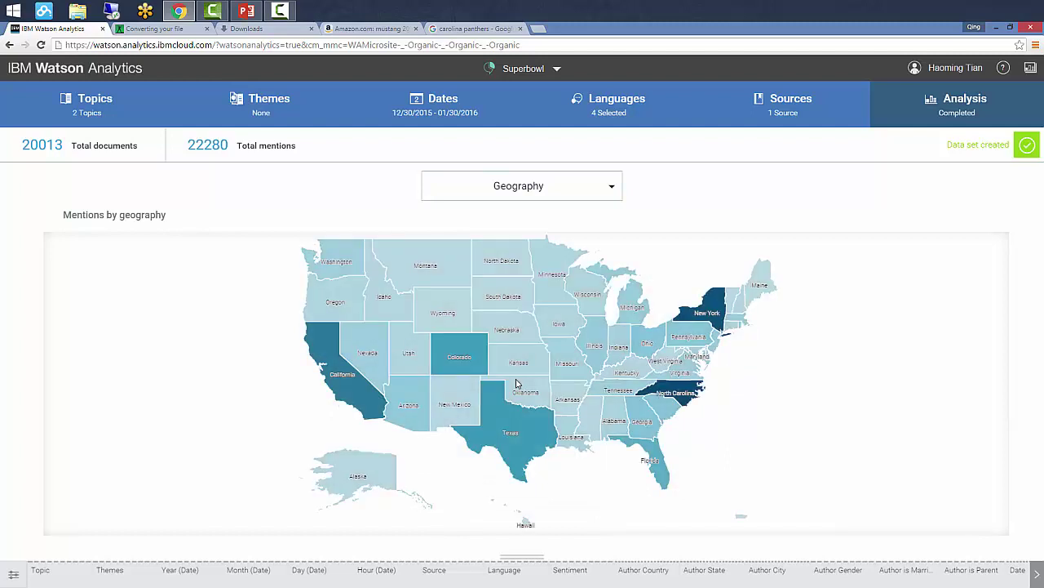
{"action": "left_click", "coordinate": [519, 425]}
{"action": "left_click", "coordinate": [572, 461]}
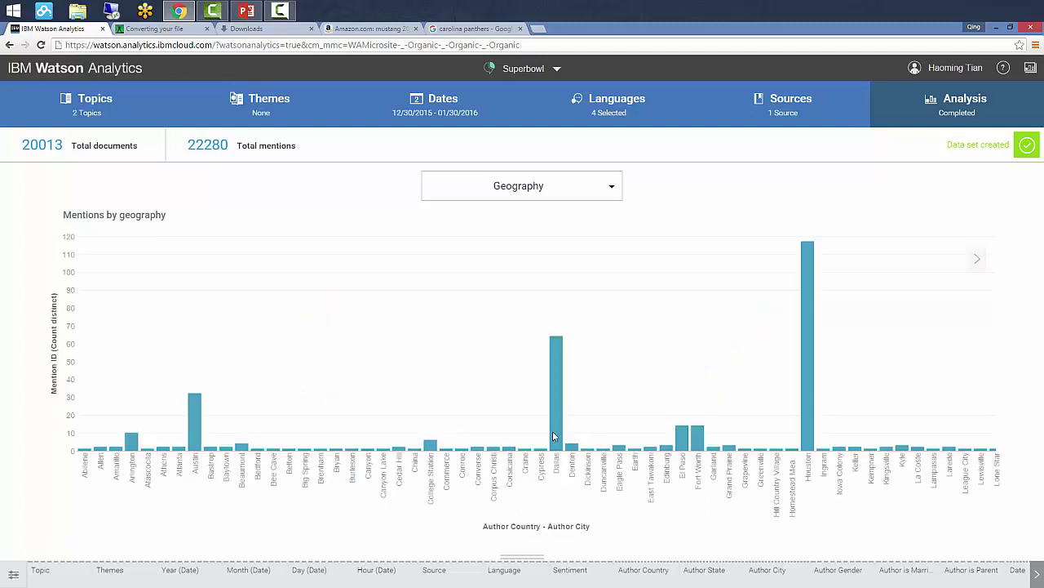
Step: View mentions by Sources, then the Active Authors treemap of the top 20 authors
{"action": "left_click", "coordinate": [589, 195]}
{"action": "left_click", "coordinate": [530, 289]}
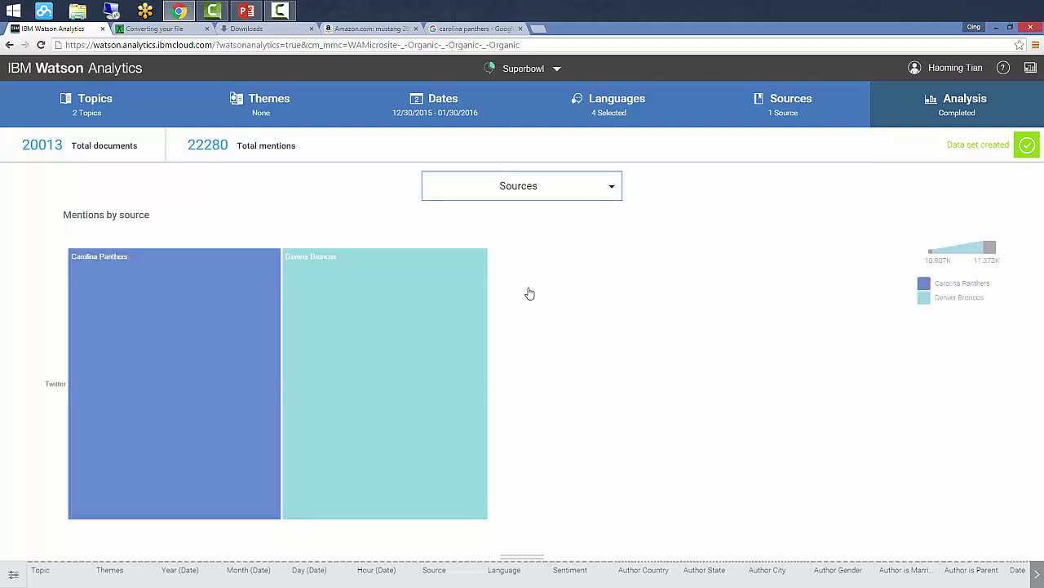
{"action": "left_click", "coordinate": [594, 198]}
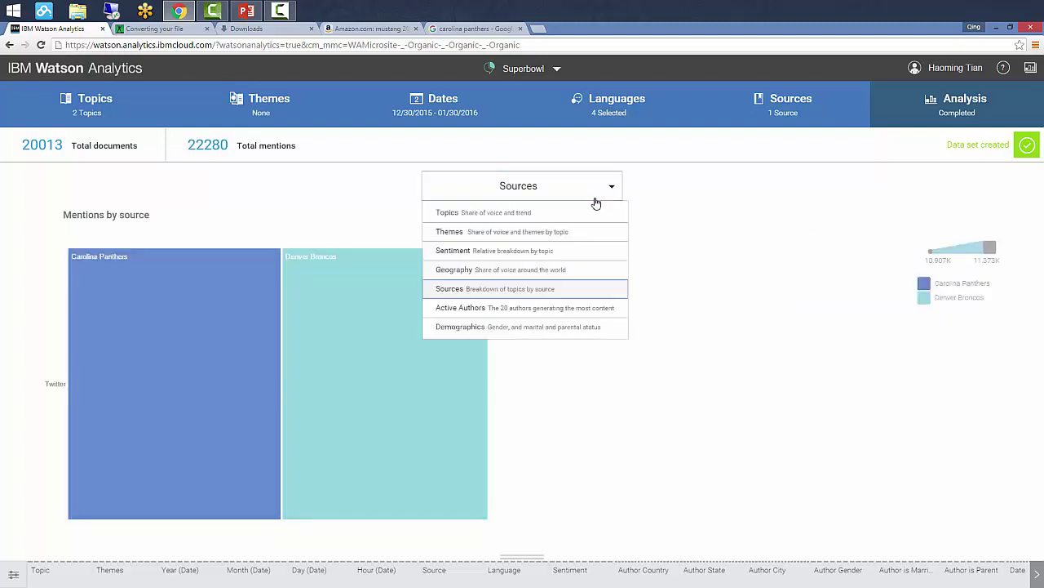
{"action": "left_click", "coordinate": [548, 309]}
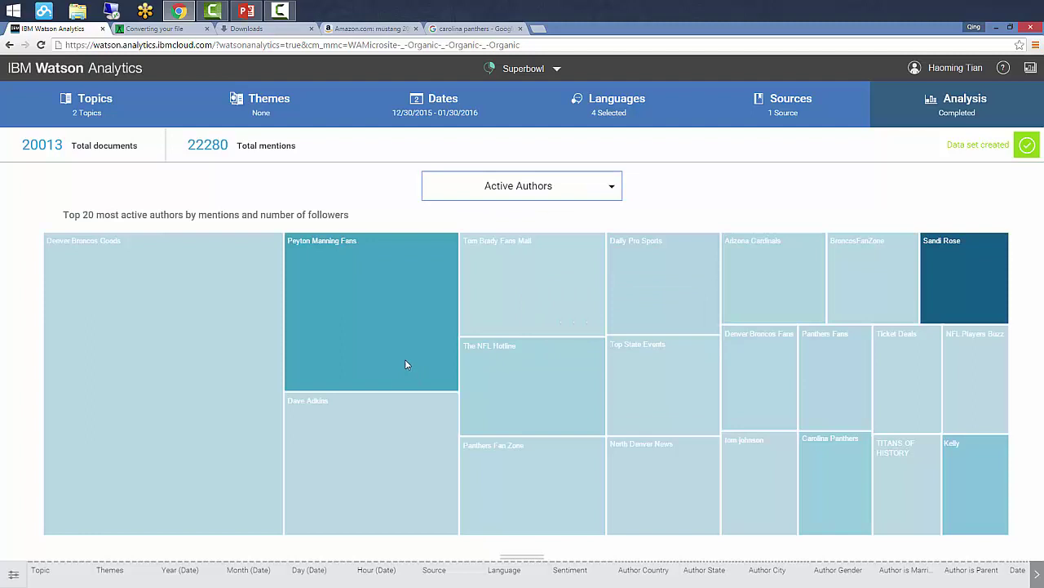
{"action": "mouse_move", "coordinate": [406, 363]}
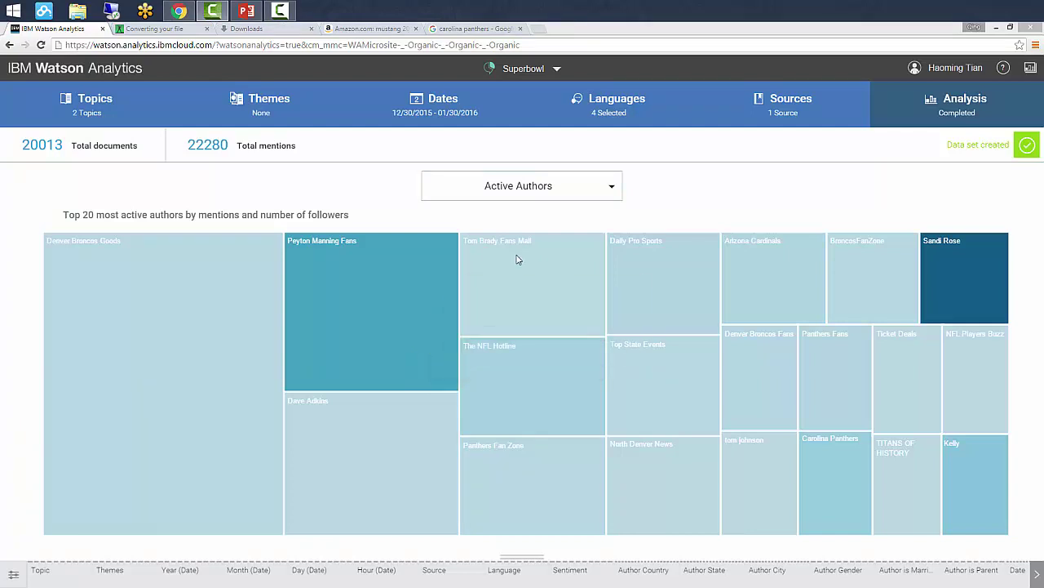
Step: Switch to the Demographics view comparing gender, marital and parental status per team
{"action": "left_click", "coordinate": [610, 189]}
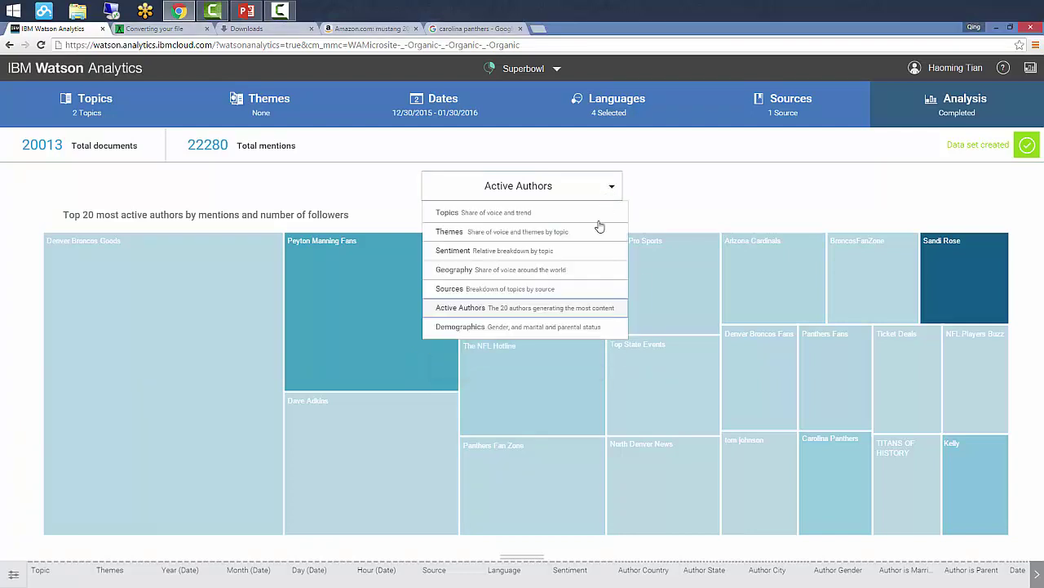
{"action": "left_click", "coordinate": [513, 330]}
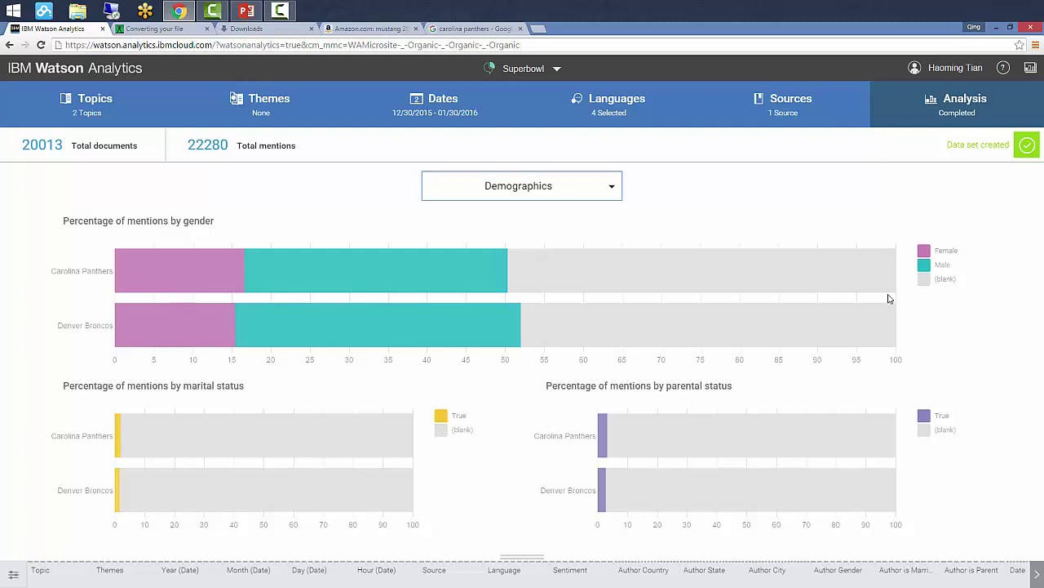
{"action": "mouse_move", "coordinate": [563, 279]}
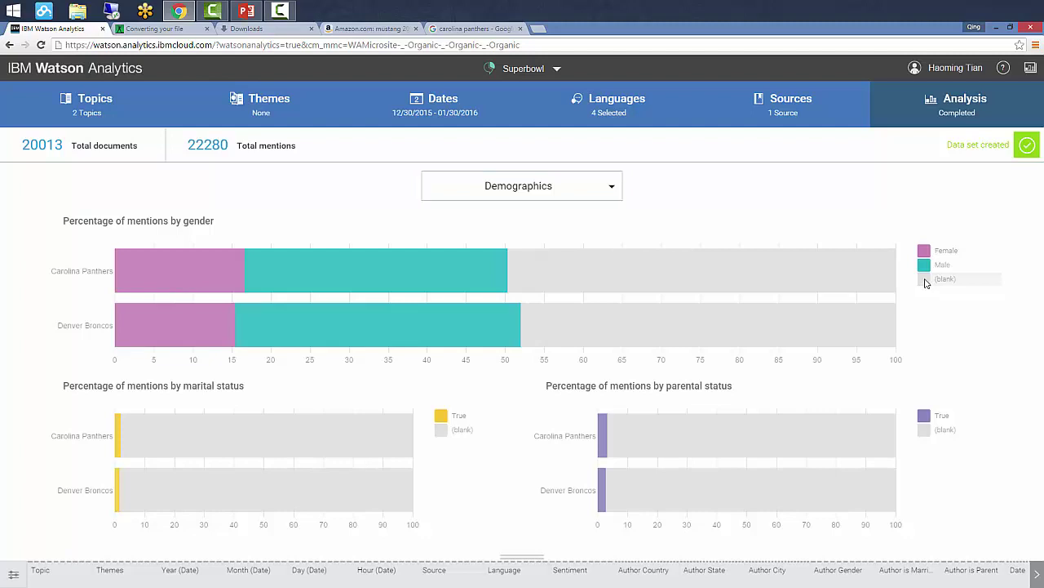
Step: Expand the mentions data table and open the Sentiment column's filter options
{"action": "left_click", "coordinate": [523, 559]}
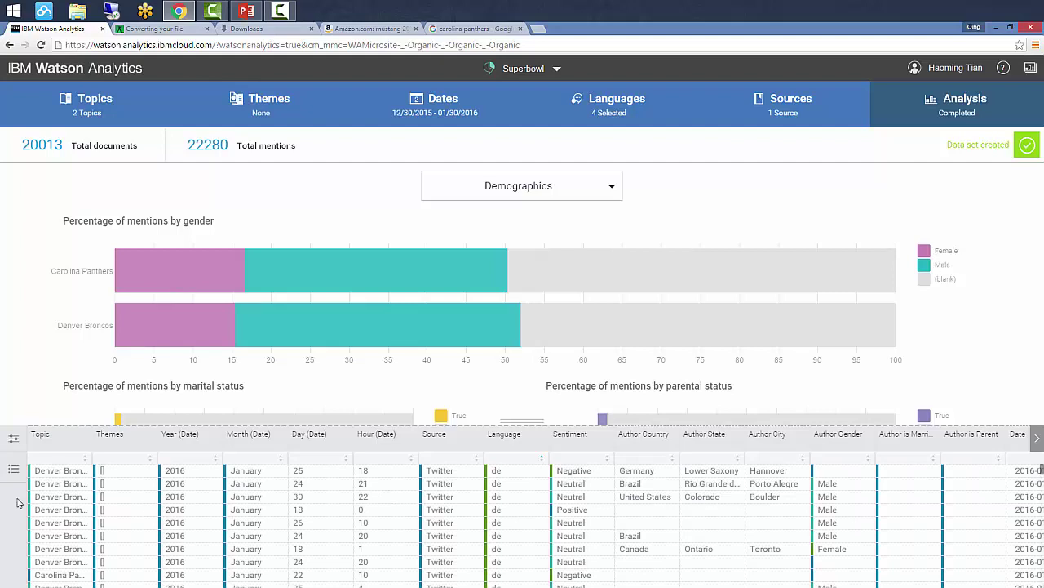
{"action": "left_click", "coordinate": [571, 434]}
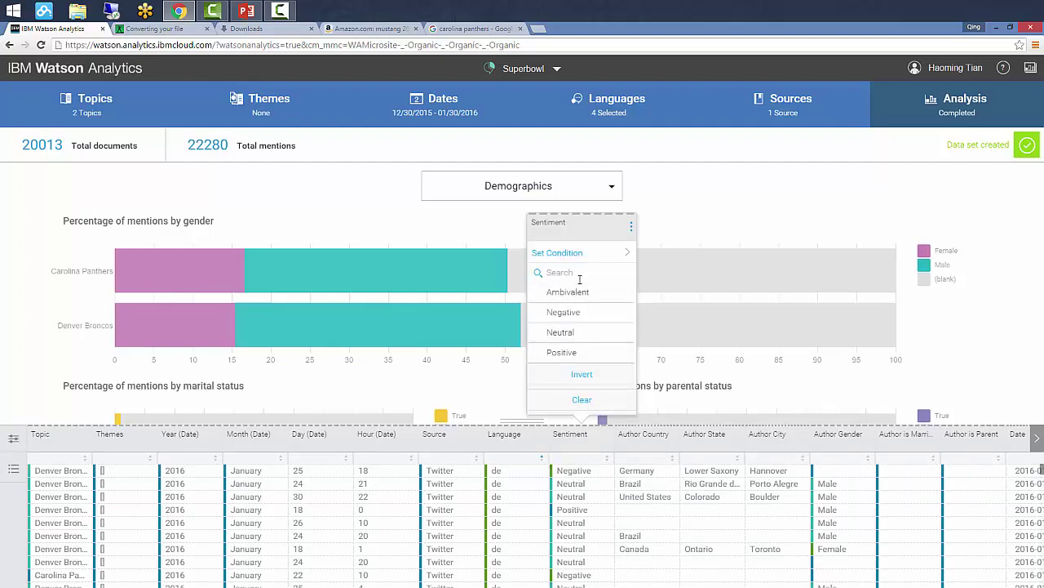